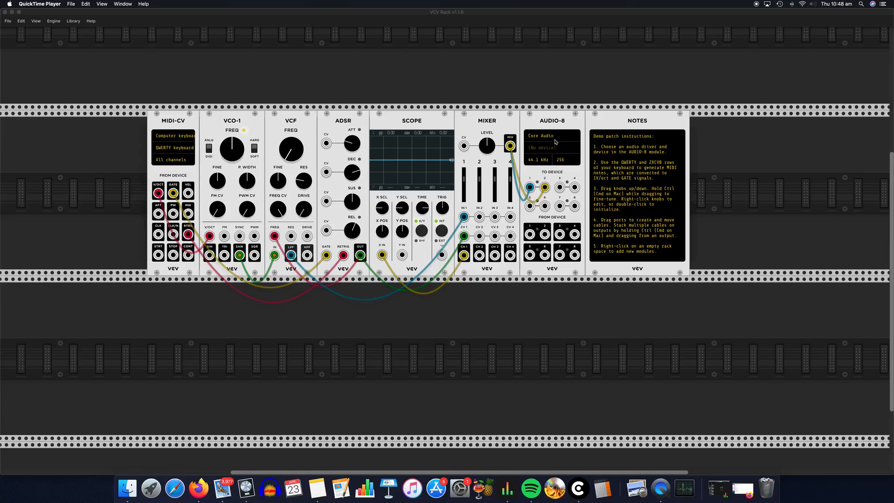
- Set the AUDIO-8 device to Apple Inc.: Built-in Output (1-2 out) and the MIDI-CV input to Core MIDI with the EDIROL PC-50
left_click(548, 150)
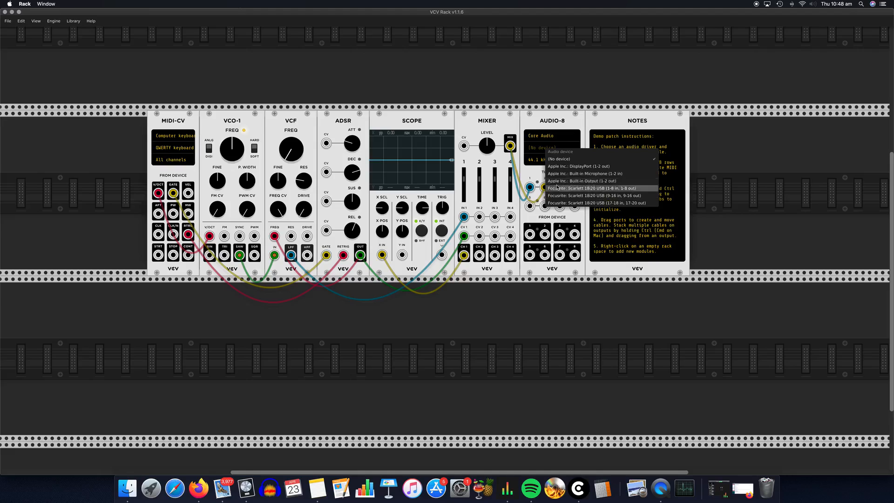
left_click(589, 182)
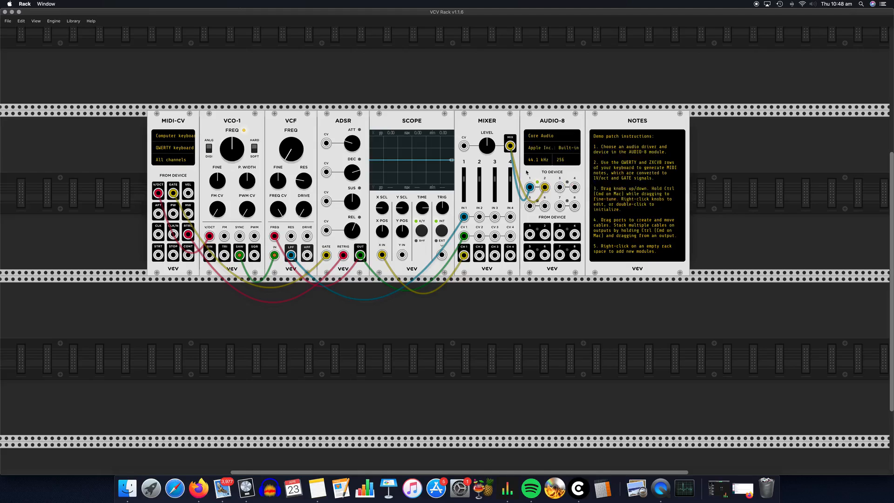
left_click(183, 140)
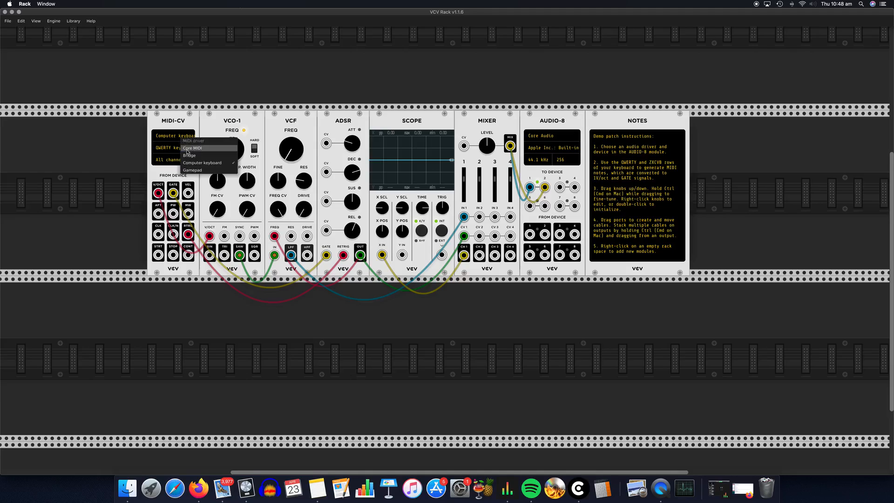
left_click(188, 148)
left_click(167, 149)
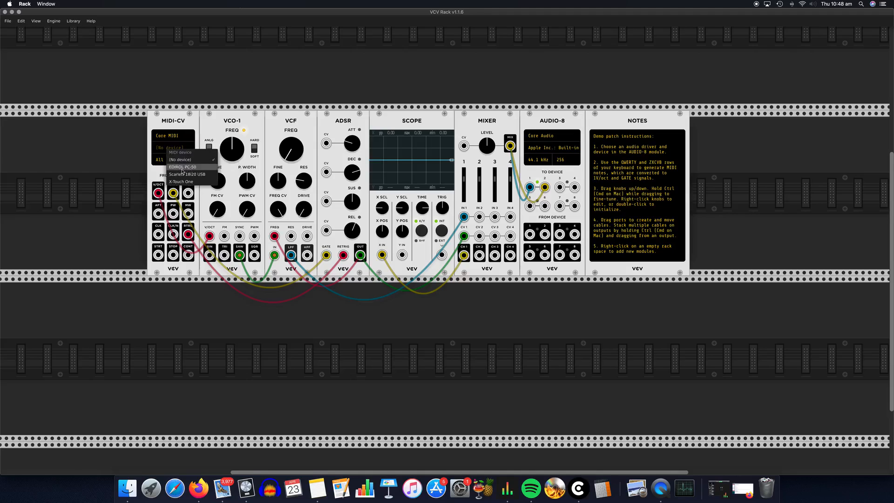
left_click(181, 168)
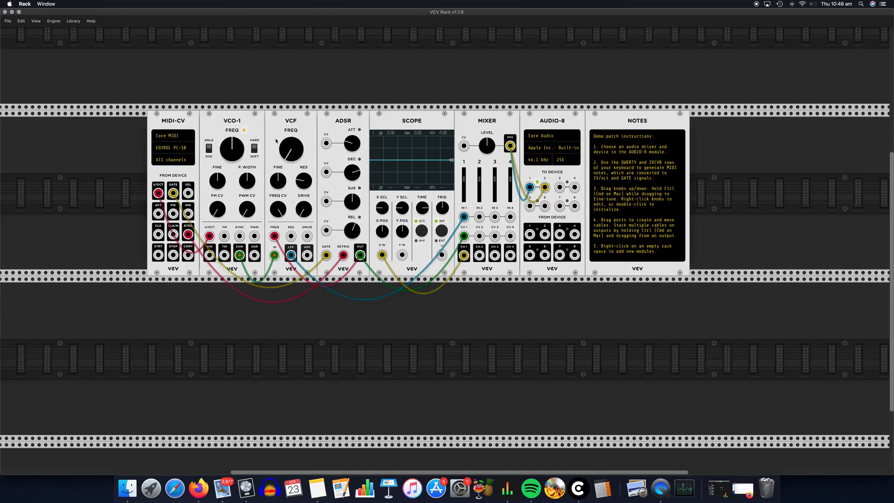
- Add an LFO-1 module to the rack and place it in the row directly below the MIXER
right_click(457, 366)
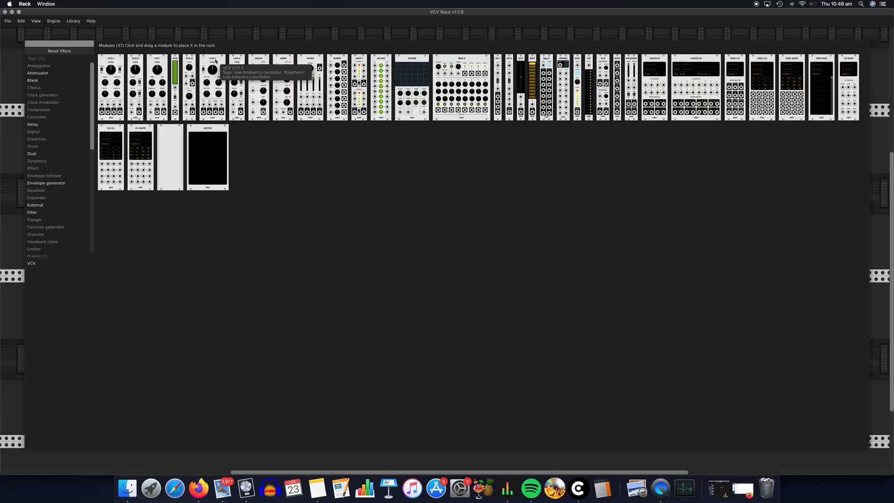
left_click(216, 61)
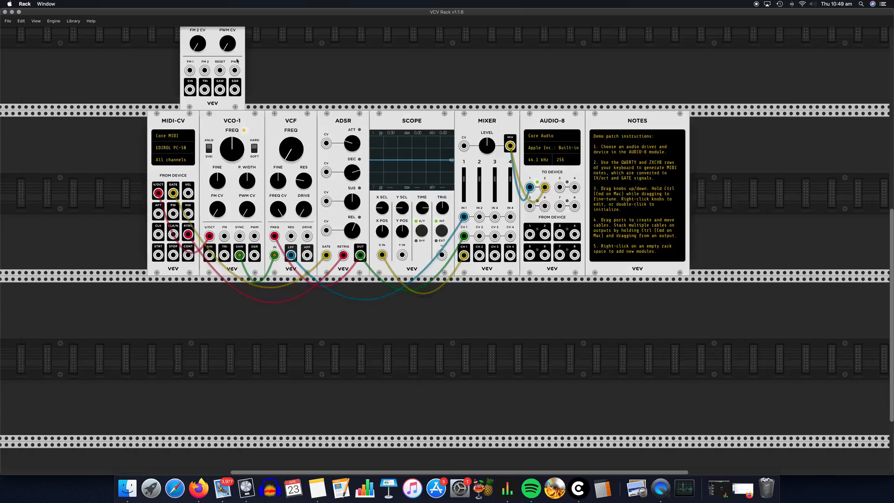
left_click_drag(236, 61, 512, 342)
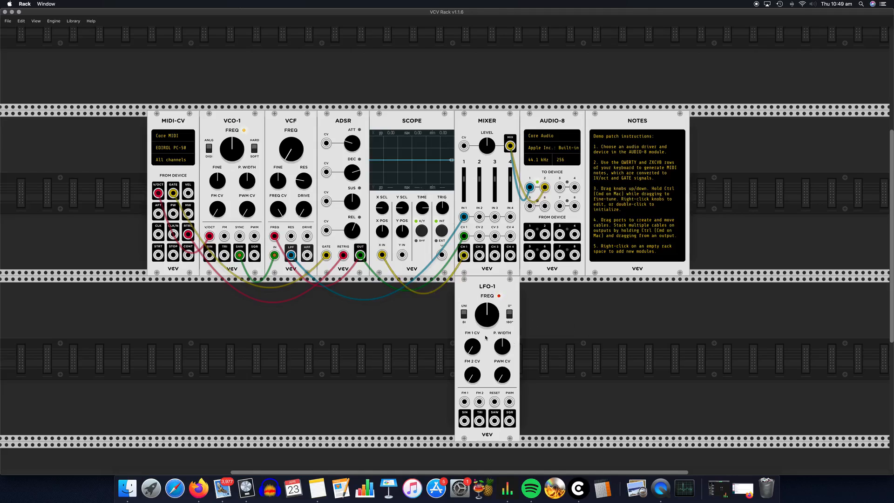
- Add a second SCOPE module to the rack directly beside the LFO-1
right_click(571, 323)
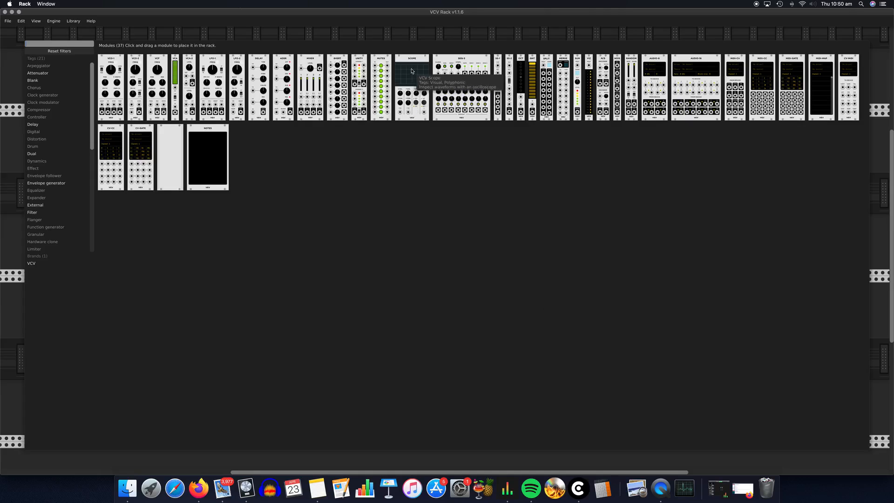
left_click_drag(410, 75, 572, 370)
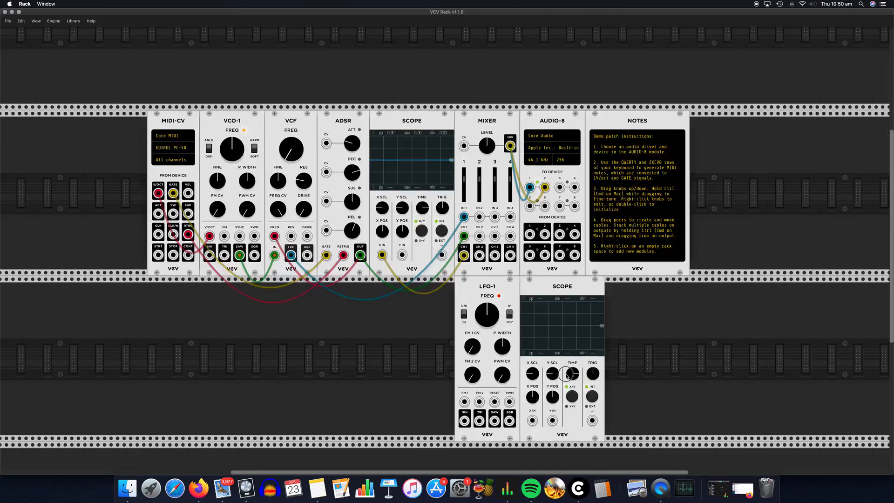
scroll(662, 376, "down", 3)
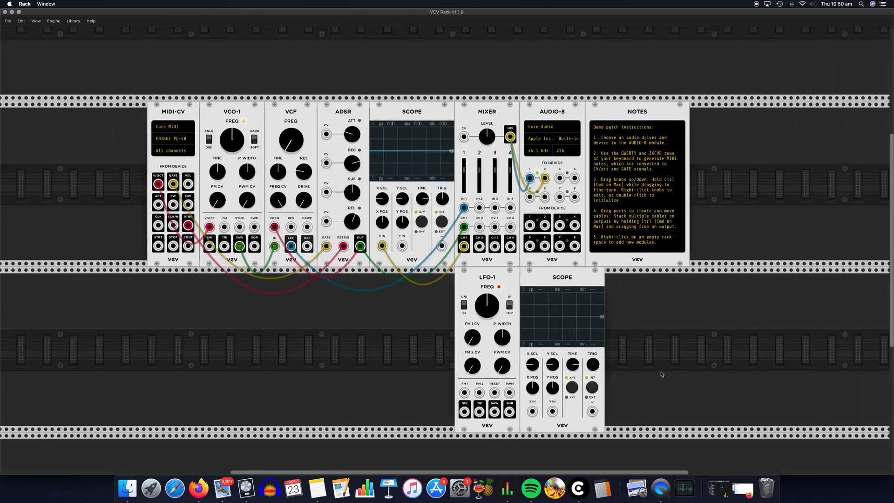
scroll(662, 375, "down", 1)
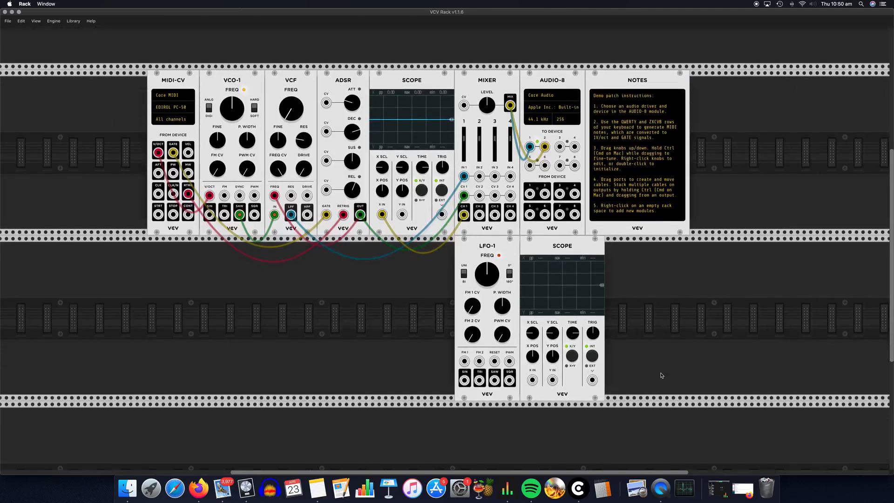
scroll(662, 375, "down", 1)
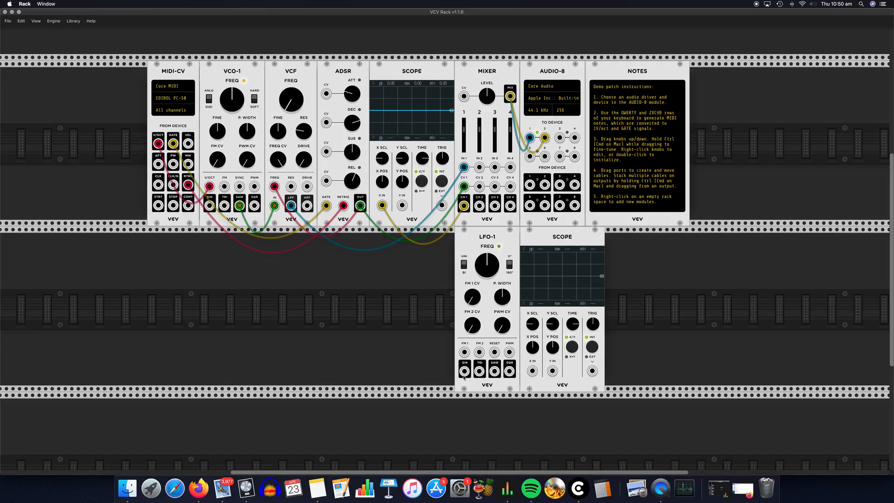
- Patch LFO-1's SIN output into the second SCOPE's X IN, and adjust the LFO frequency and scope time to display a slow wave
mouse_move(464, 373)
left_mouse_down()
mouse_move(472, 396)
mouse_move(515, 389)
mouse_move(533, 372)
left_mouse_up()
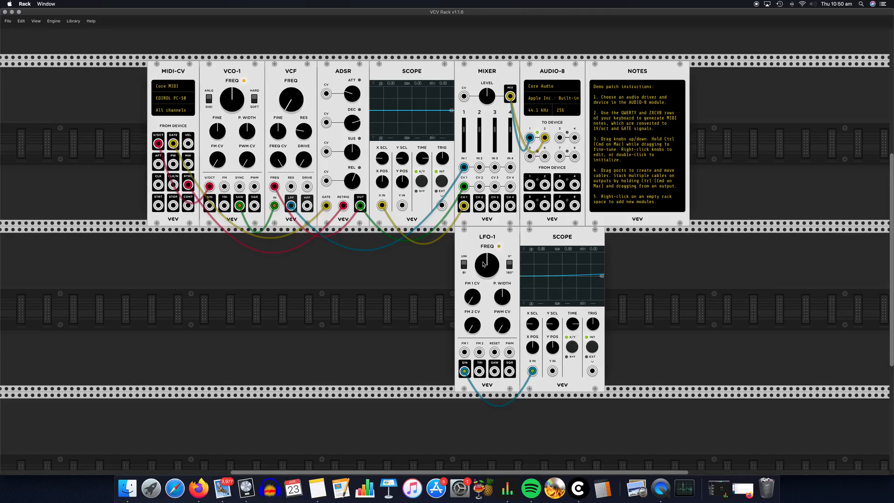
mouse_move(483, 262)
left_mouse_down()
mouse_move(483, 308)
mouse_move(483, 236)
left_mouse_up()
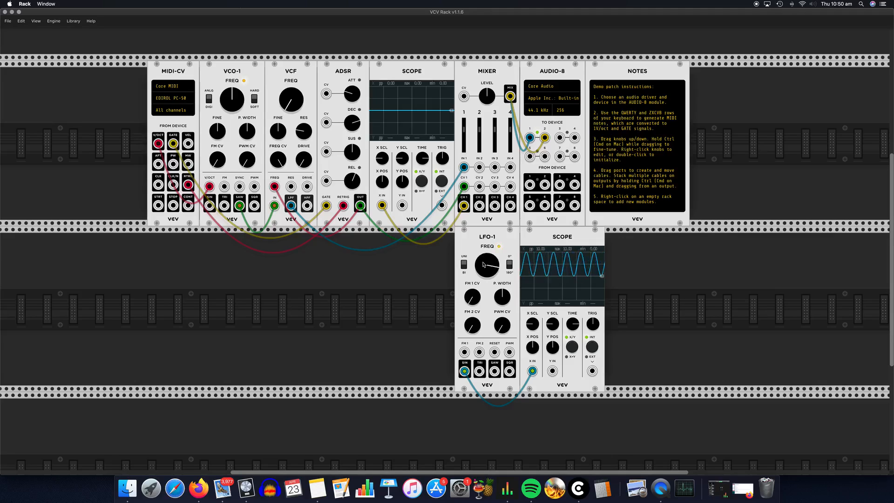
left_click_drag(490, 273, 491, 315)
left_click_drag(567, 329, 567, 303)
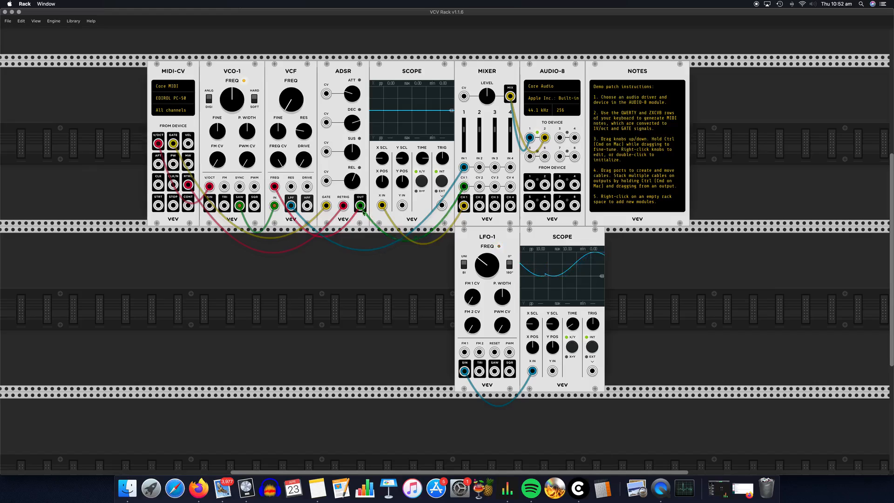
- Replace the ADSR cable at the MIXER's CV 1 with LFO-1's SIN output, and raise the LFO frequency
left_click(464, 188)
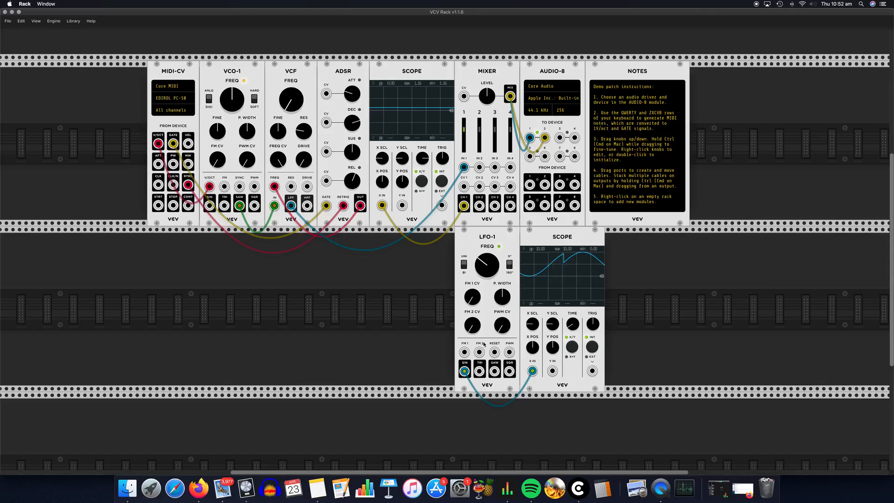
left_click_drag(464, 186, 464, 373)
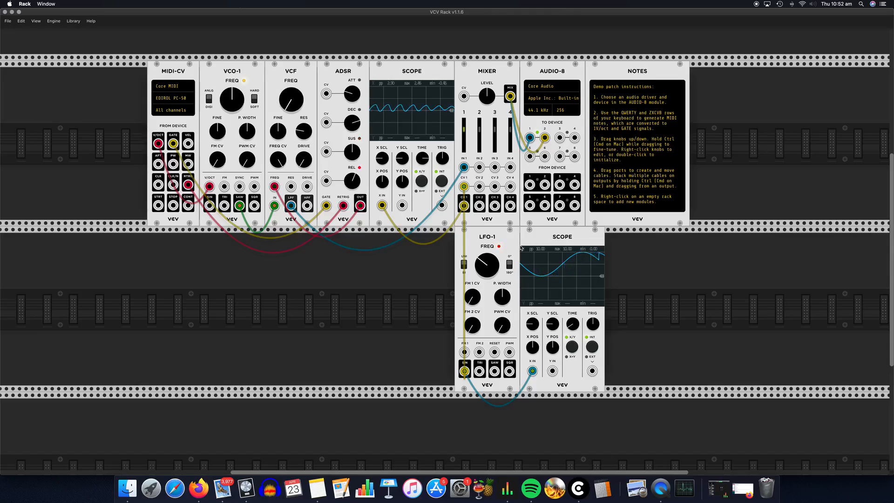
mouse_move(465, 132)
left_mouse_down()
mouse_move(465, 148)
mouse_move(466, 134)
left_mouse_up()
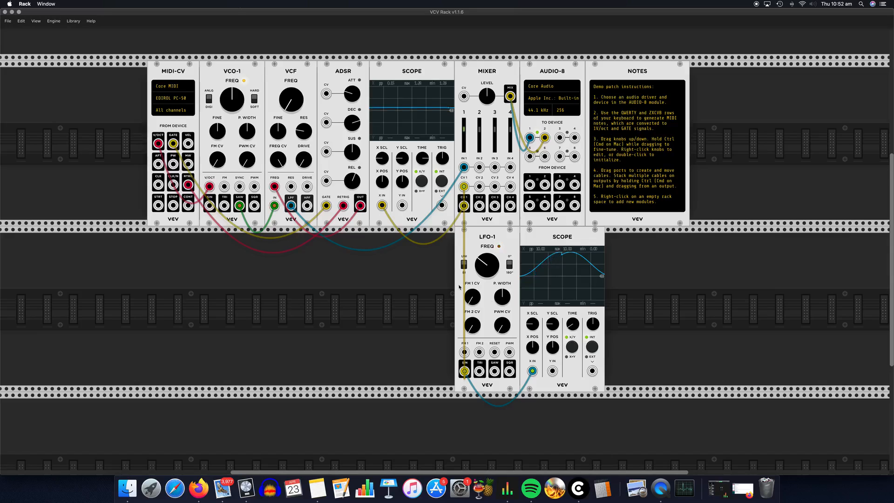
left_click_drag(487, 271, 488, 253)
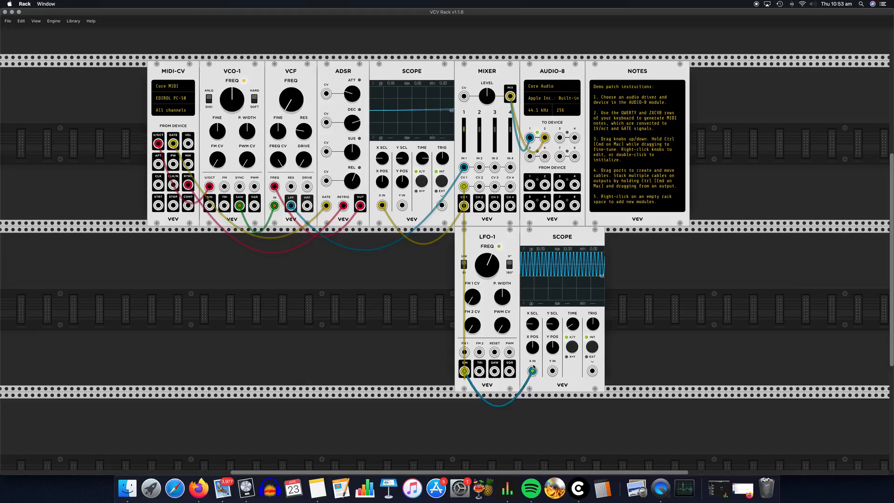
- Replace the sine cables with LFO-1's SAW output feeding the second SCOPE's X IN and the MIXER's CV 1, using a lower LFO frequency
left_click(533, 371)
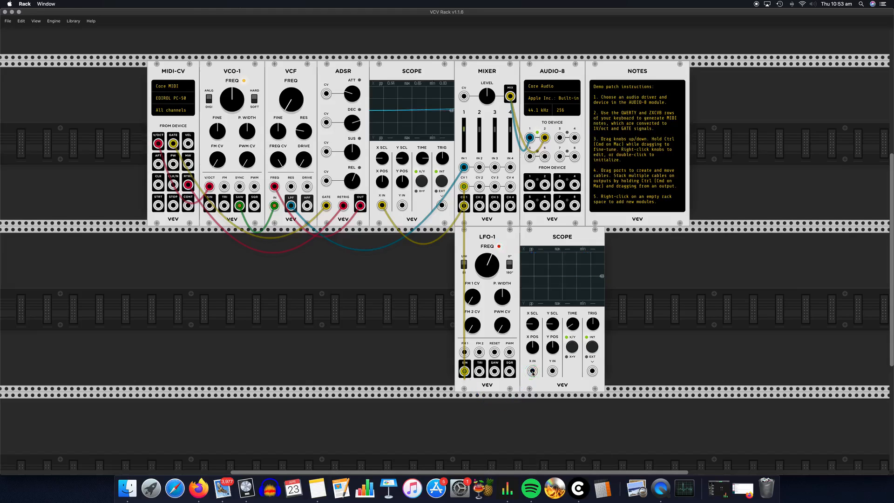
left_click(465, 372)
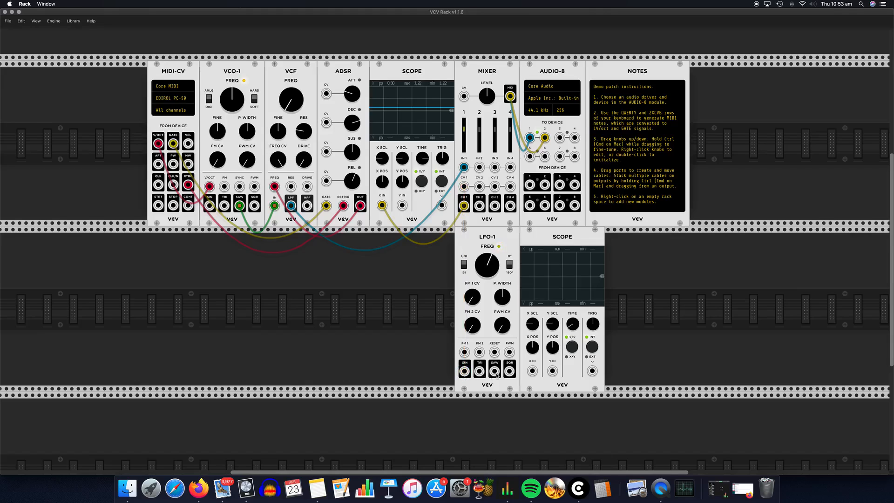
left_click_drag(495, 373, 533, 372)
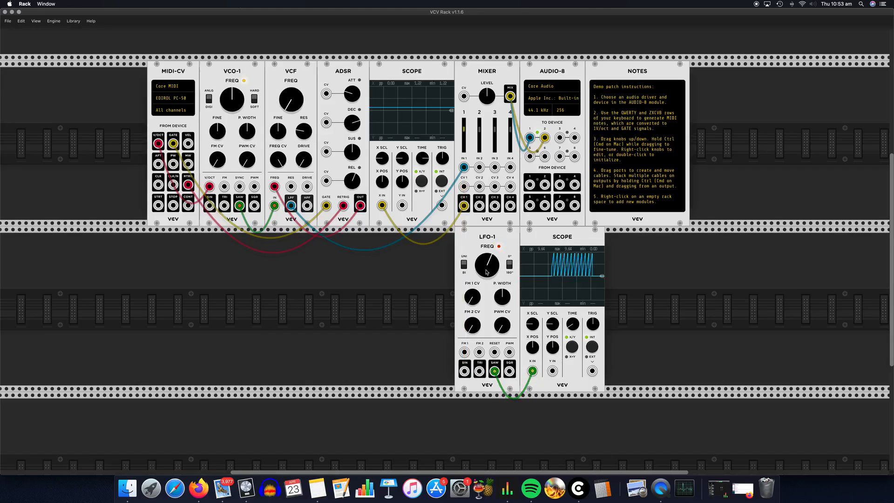
left_click_drag(486, 273, 486, 284)
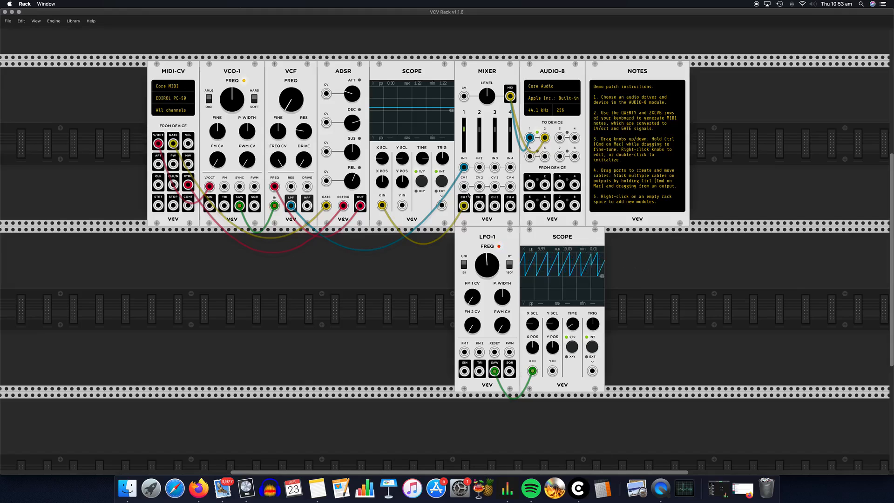
left_click_drag(464, 186, 495, 371)
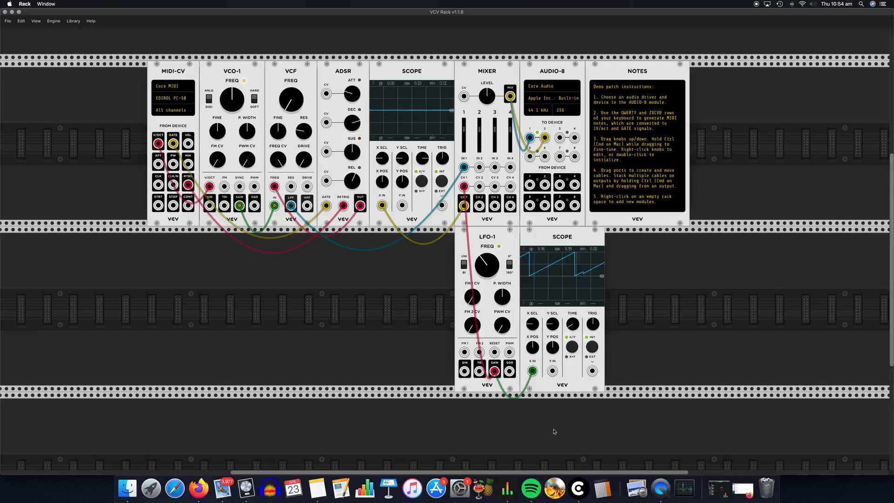
- Replace the saw cables with LFO-1's SQR output feeding the second SCOPE's X IN and the MIXER's CV 1, and raise the LFO frequency
left_click_drag(532, 371, 541, 387)
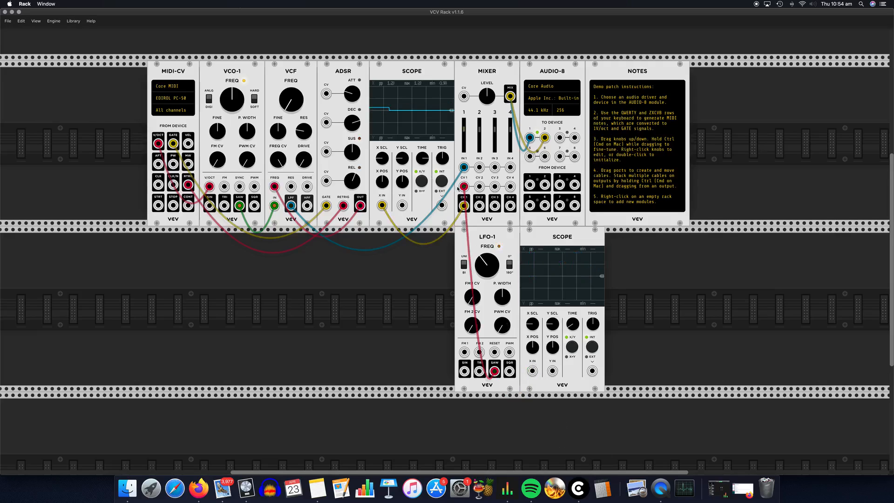
left_click_drag(464, 186, 464, 189)
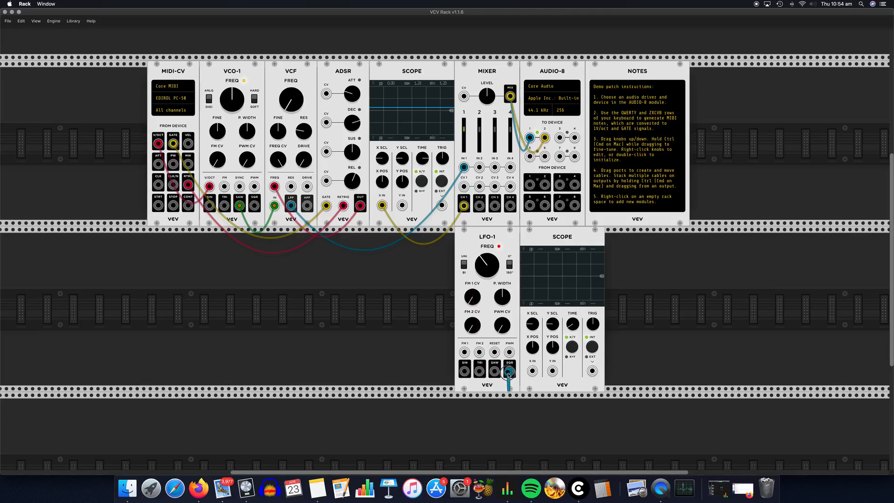
left_click_drag(508, 372, 533, 372)
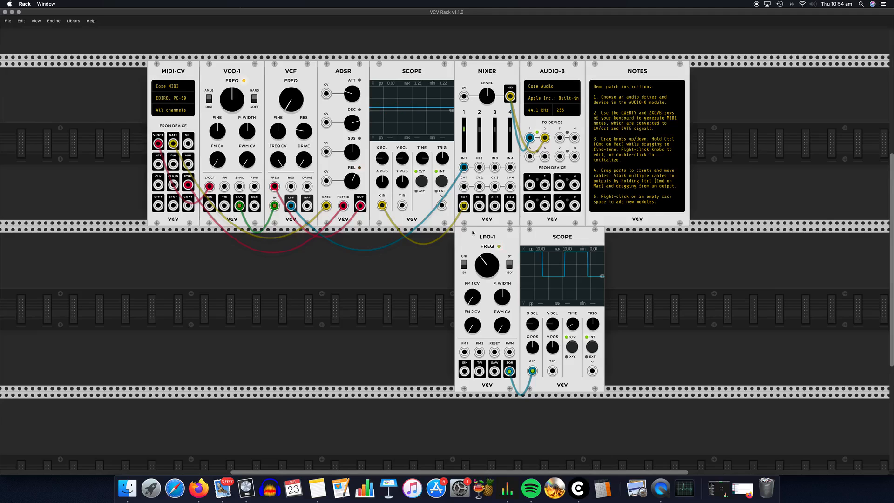
left_click_drag(462, 189, 510, 372)
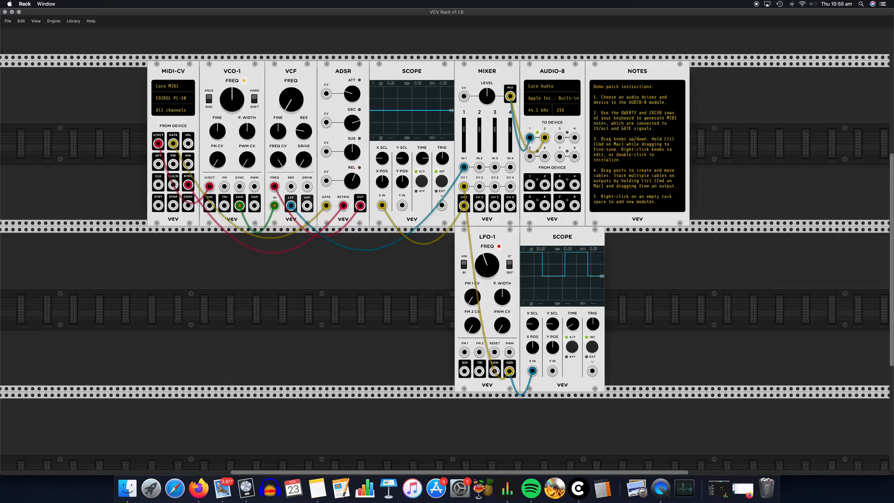
left_click_drag(485, 263, 485, 247)
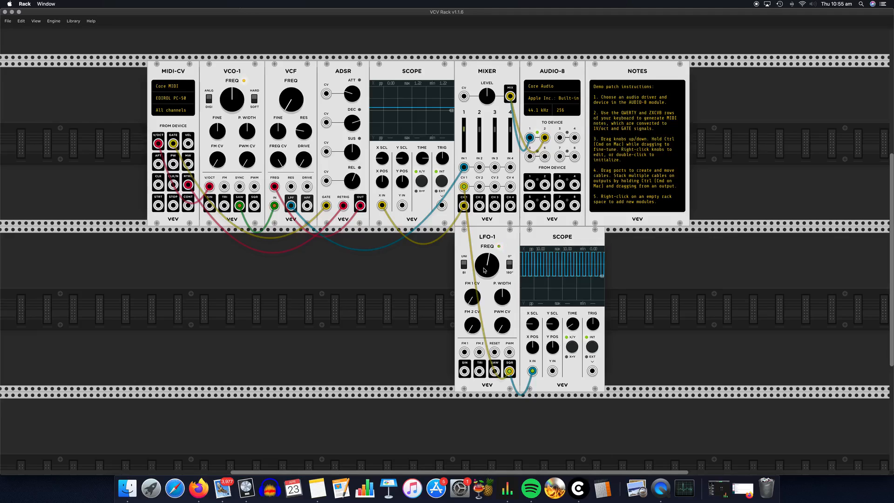
- Remove the square-wave cables from the second SCOPE and MIXER, and reconnect the ADSR's OUT to the MIXER's CV 1
right_click(533, 371)
right_click(512, 373)
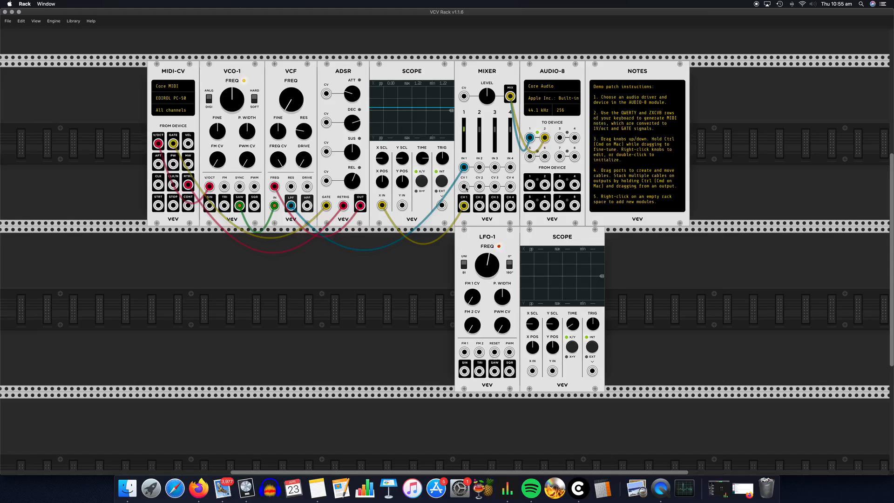
left_click_drag(466, 188, 360, 206)
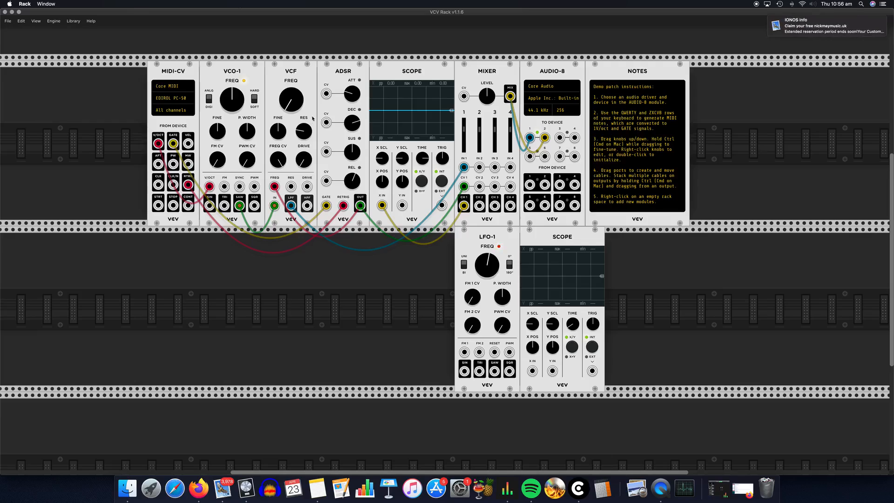
mouse_move(283, 99)
left_mouse_down()
mouse_move(283, 14)
mouse_move(285, 103)
left_mouse_up()
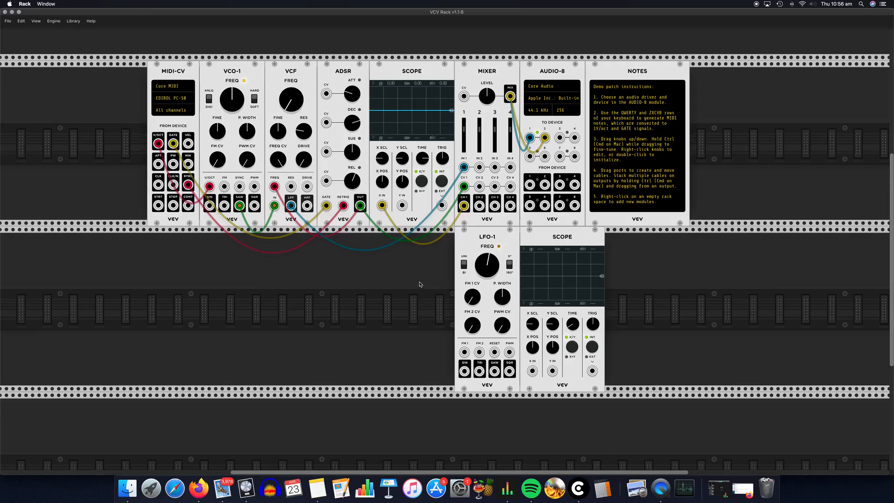
left_click_drag(465, 374, 438, 382)
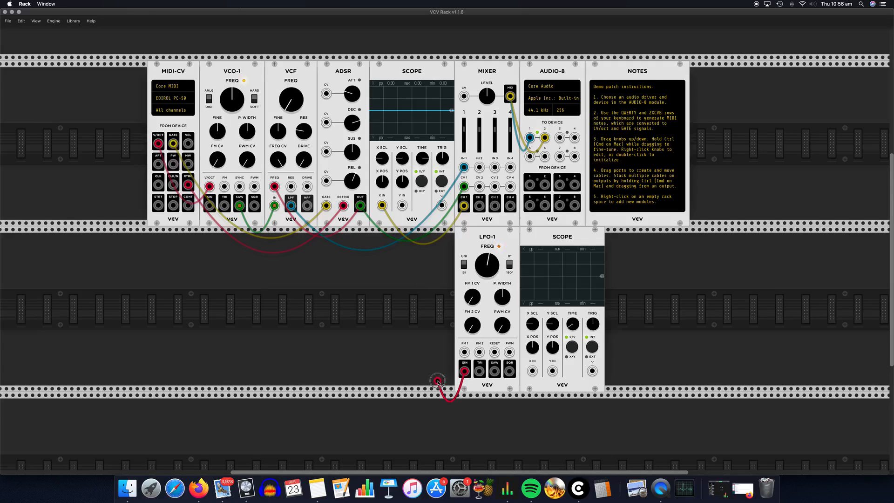
left_click_drag(438, 382, 477, 370)
left_click_drag(274, 186, 361, 205)
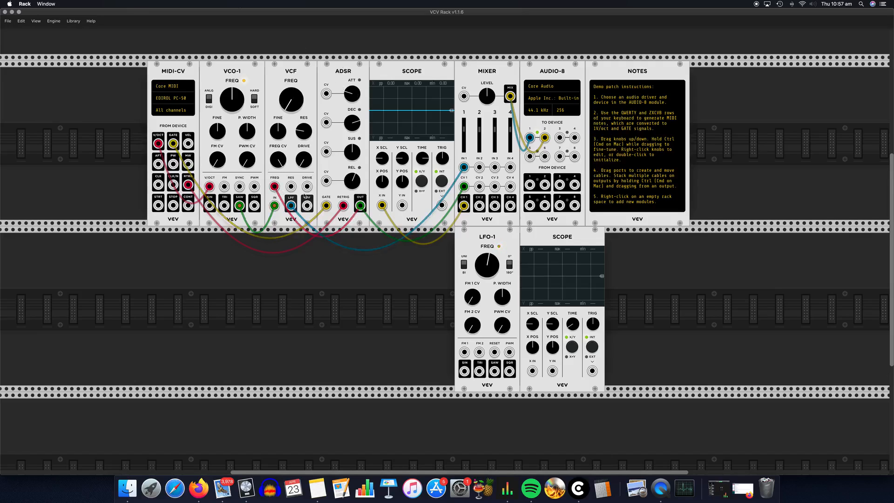
- Replace the cable at the VCF's FREQ input with LFO-1's SIN output, and feed SIN to the second SCOPE's X IN
right_click(275, 187)
left_click_drag(465, 371, 275, 187)
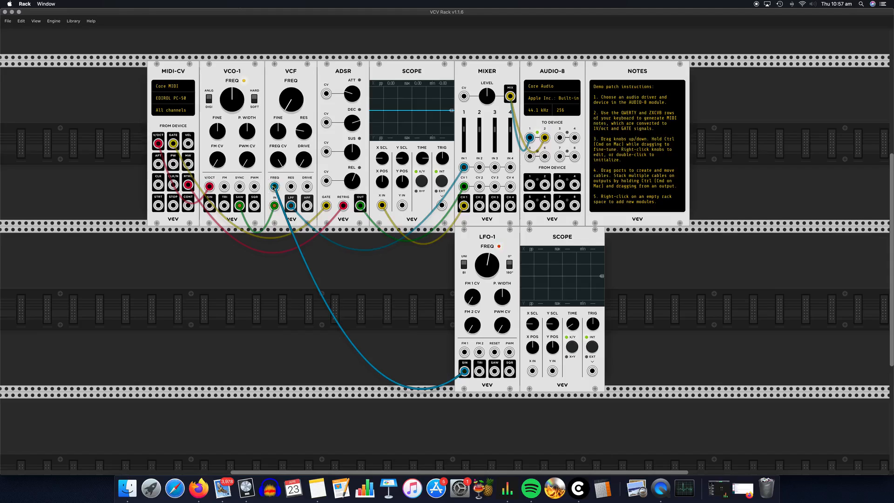
left_click_drag(532, 371, 465, 373)
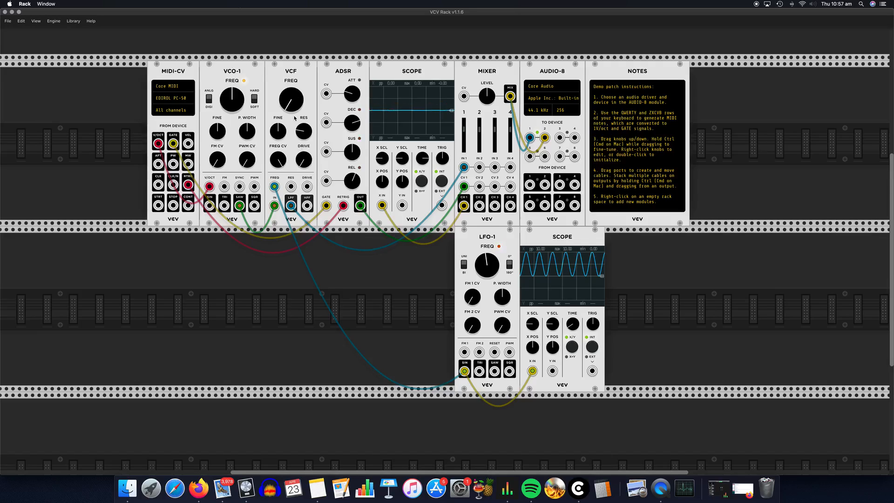
- Sweep the VCF's cutoff frequency up and back down to its low setting to try the sine modulation
left_click_drag(298, 102, 298, 80)
left_click_drag(289, 107, 289, 108)
left_click_drag(289, 107, 290, 153)
- Raise the VCF's cutoff frequency and vary LFO-1's frequency, ending on a faster rate
left_click_drag(484, 269, 487, 269)
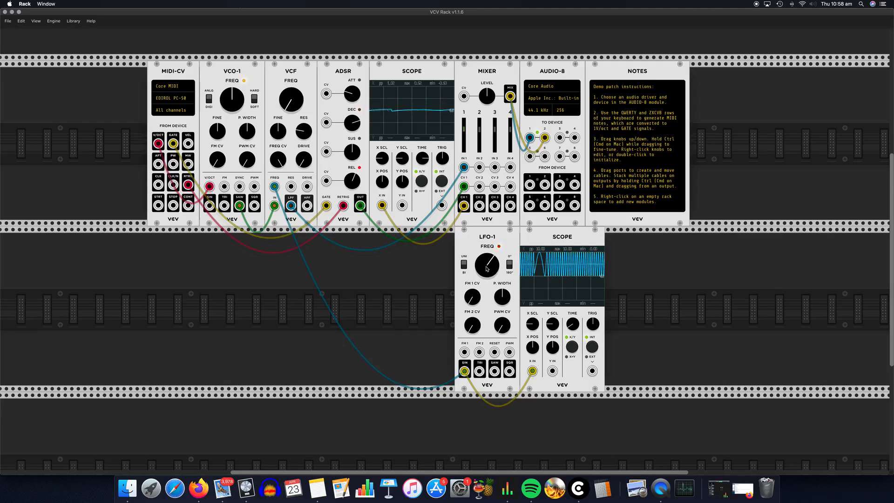
left_click_drag(486, 266, 486, 275)
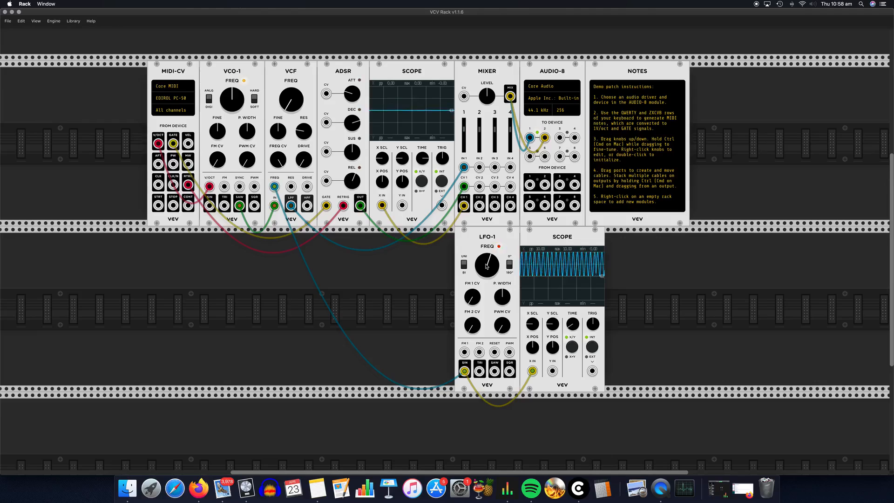
left_click_drag(289, 103, 294, 104)
mouse_move(494, 268)
left_mouse_down()
mouse_move(494, 286)
mouse_move(495, 263)
left_mouse_up()
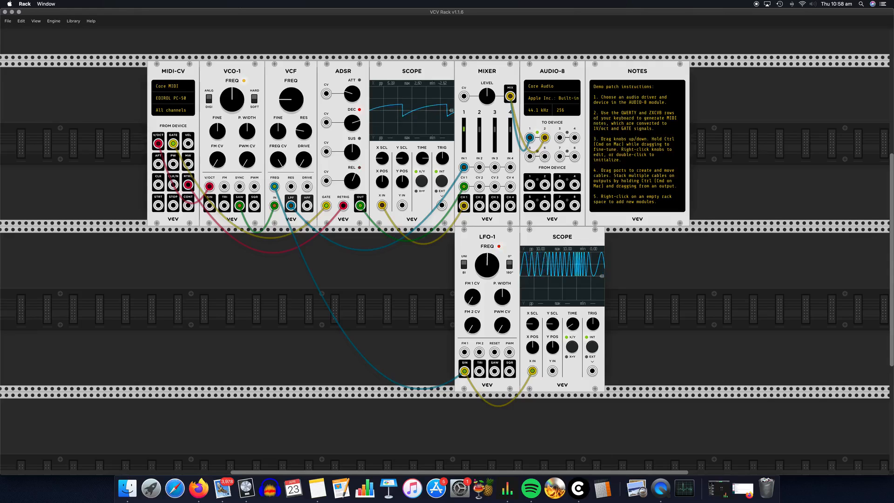
left_click_drag(498, 267, 497, 238)
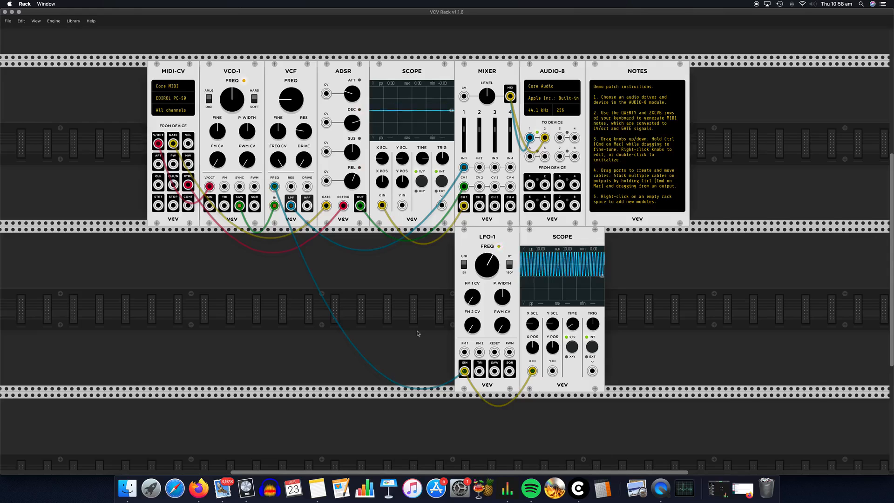
- Replace the sine cables with LFO-1's SQR output feeding the second SCOPE's X IN and the VCF's FREQ input, using a lower LFO frequency
right_click(467, 373)
right_click(468, 373)
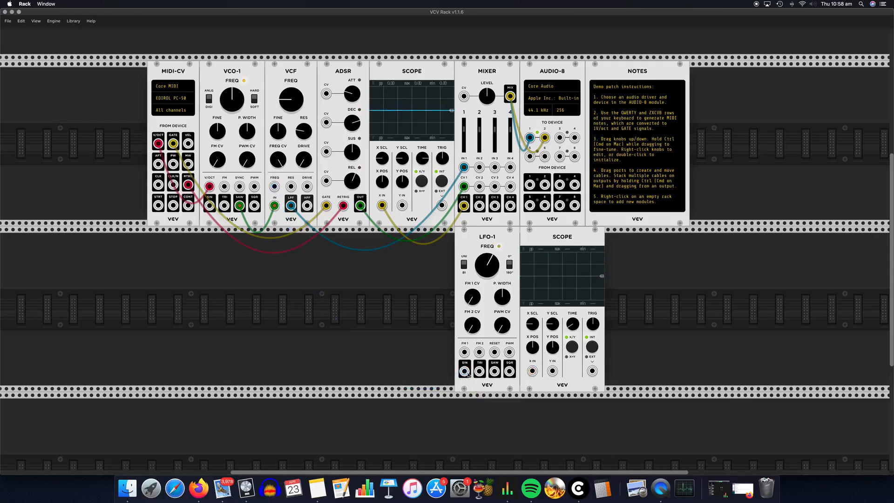
mouse_move(509, 371)
left_mouse_down()
mouse_move(520, 382)
mouse_move(533, 371)
left_mouse_up()
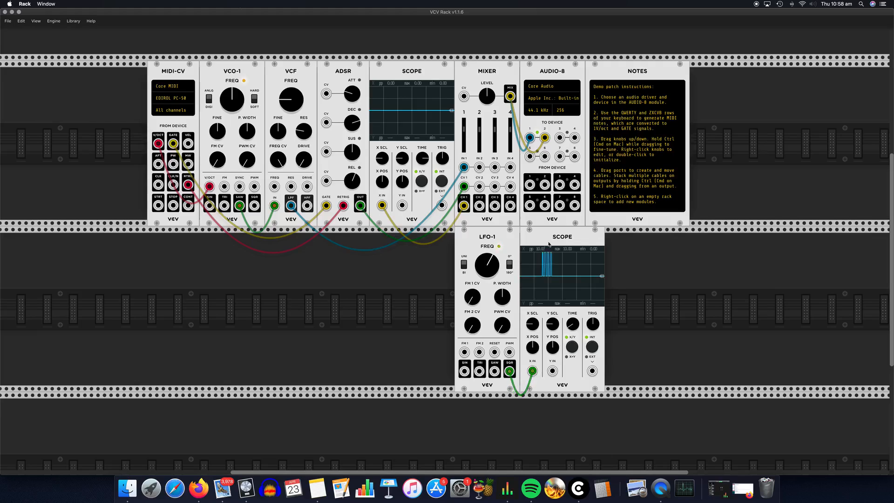
left_click_drag(488, 268, 488, 271)
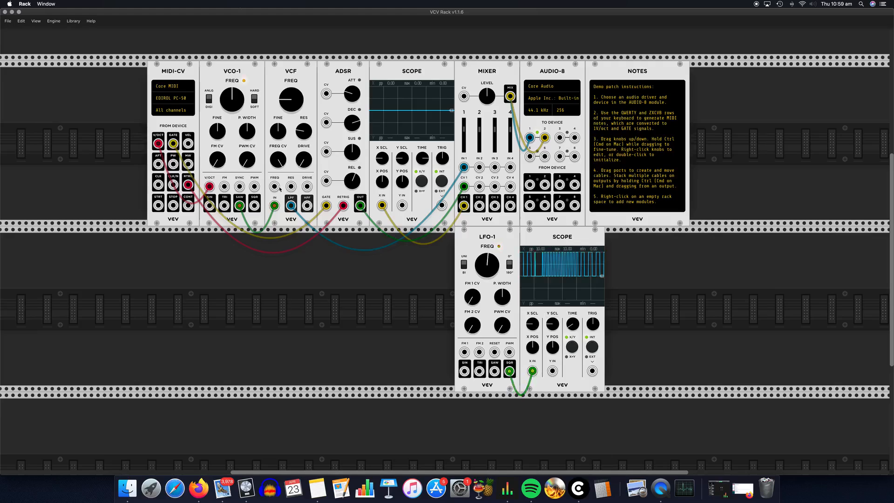
left_click_drag(275, 186, 509, 373)
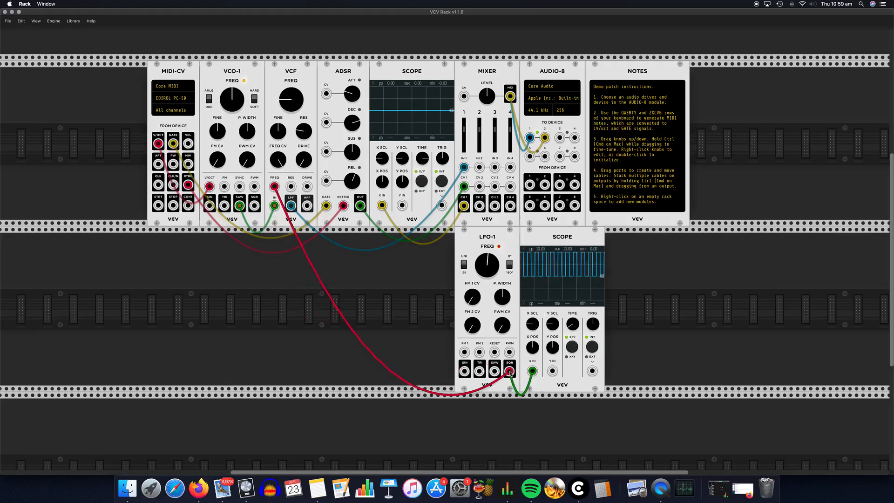